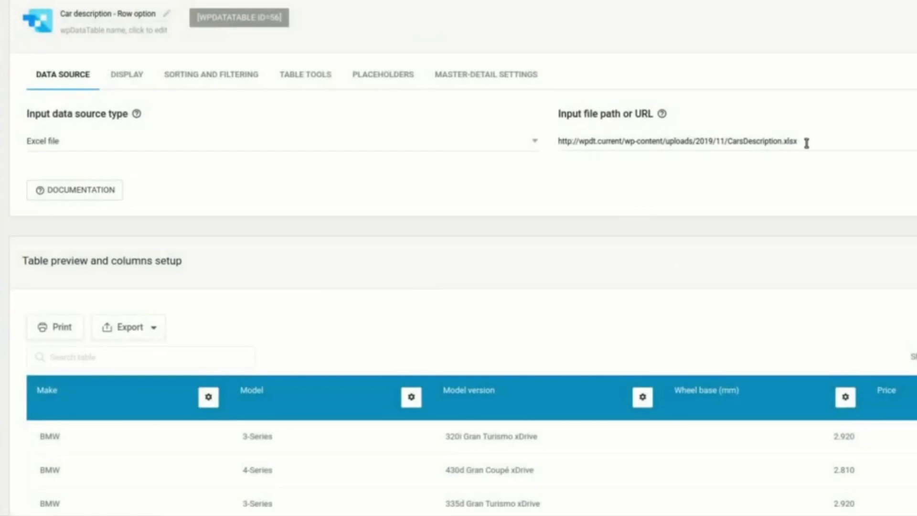
# Highlight the source file URL, then the car's price and '3-Series' model name on the details page
pyautogui.moveTo(806, 142); pyautogui.dragTo(558, 144)
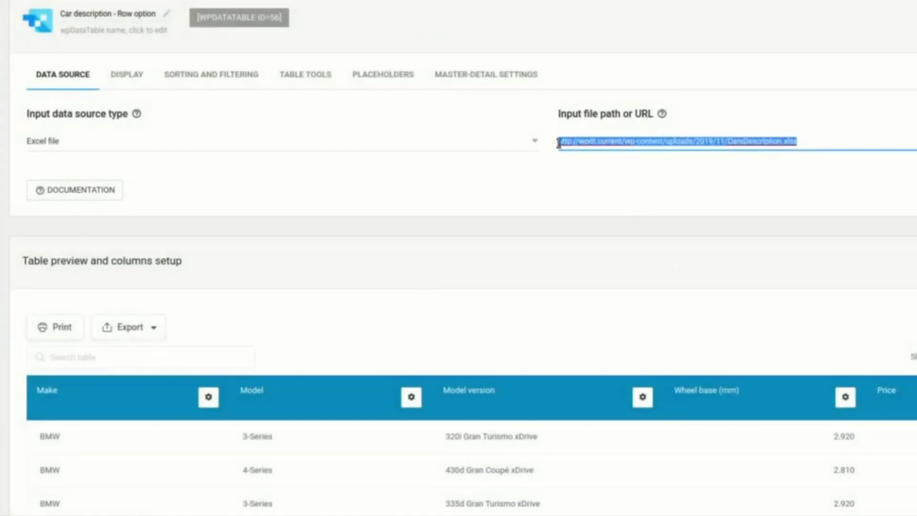
pyautogui.click(582, 195)
pyautogui.scroll(-5, 581, 195)
pyautogui.scroll(-5, 551, 179)
pyautogui.scroll(-3, 519, 150)
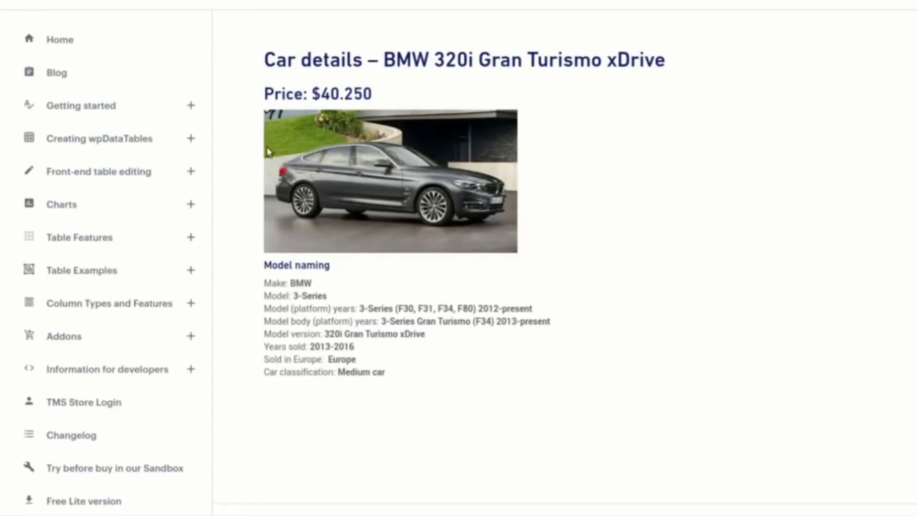
pyautogui.moveTo(321, 94); pyautogui.dragTo(366, 94)
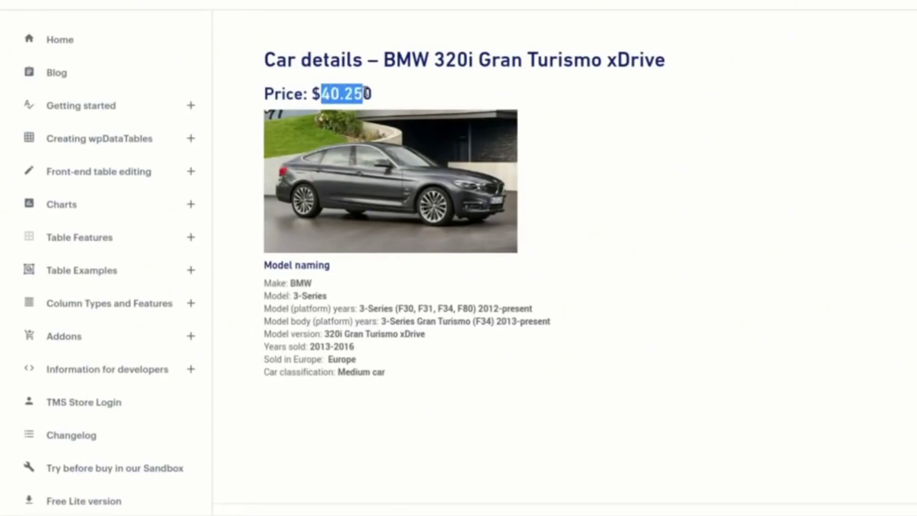
pyautogui.click(357, 222)
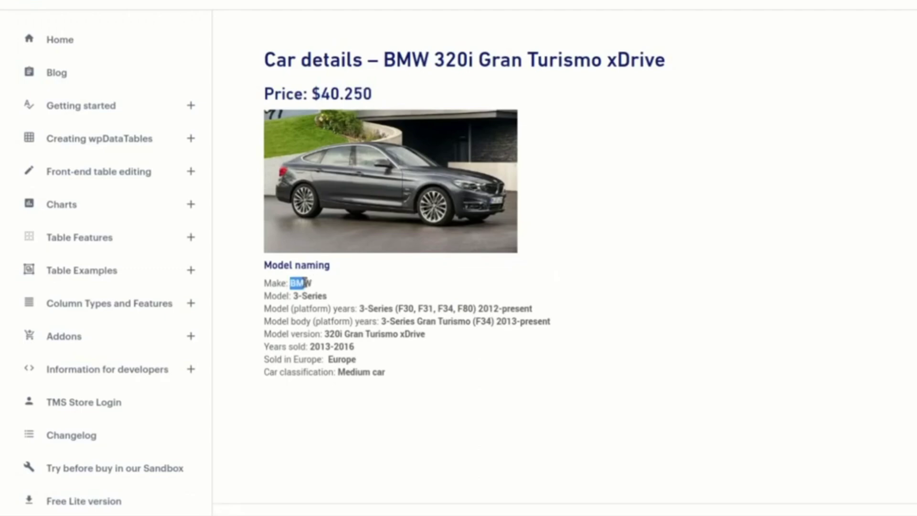
pyautogui.doubleClick(298, 296)
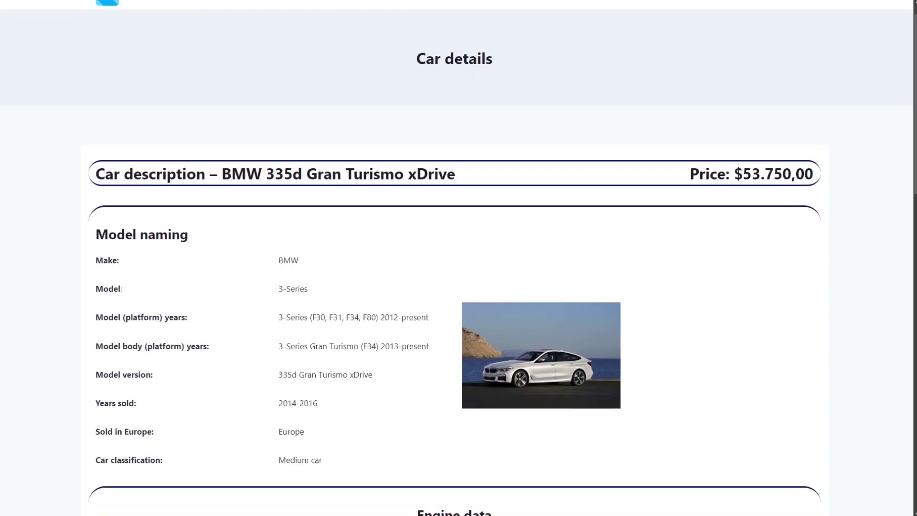
pyautogui.scroll(-2, 459, 286)
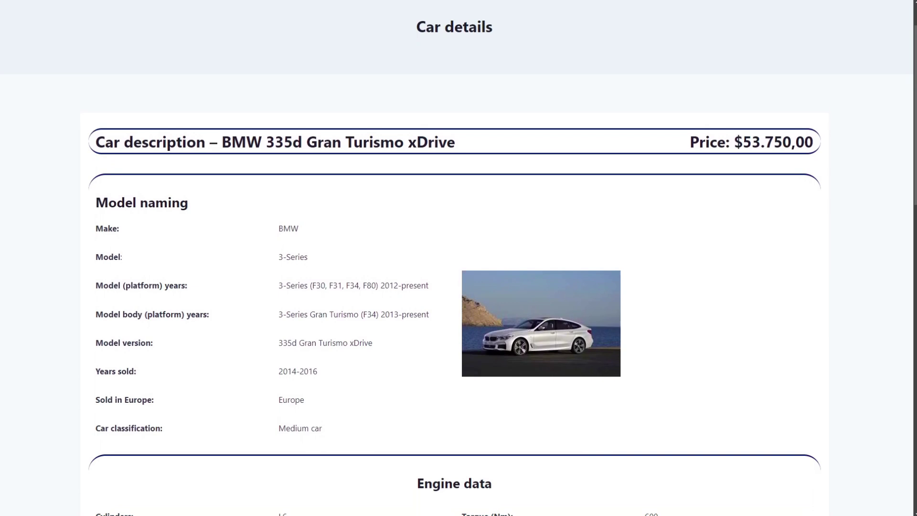
pyautogui.scroll(-2, 459, 286)
pyautogui.scroll(-1, 458, 287)
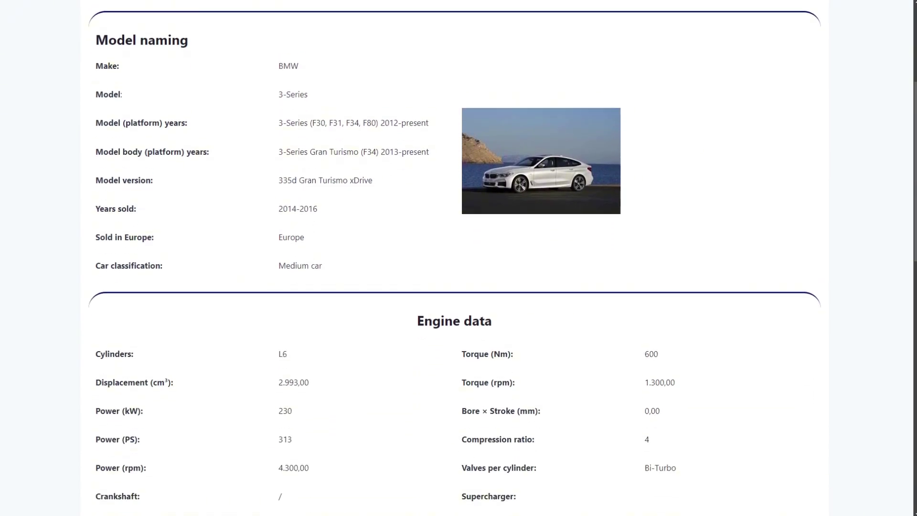
pyautogui.scroll(-1, 458, 287)
pyautogui.scroll(-1, 458, 287)
pyautogui.scroll(-1, 459, 286)
pyautogui.scroll(-1, 458, 287)
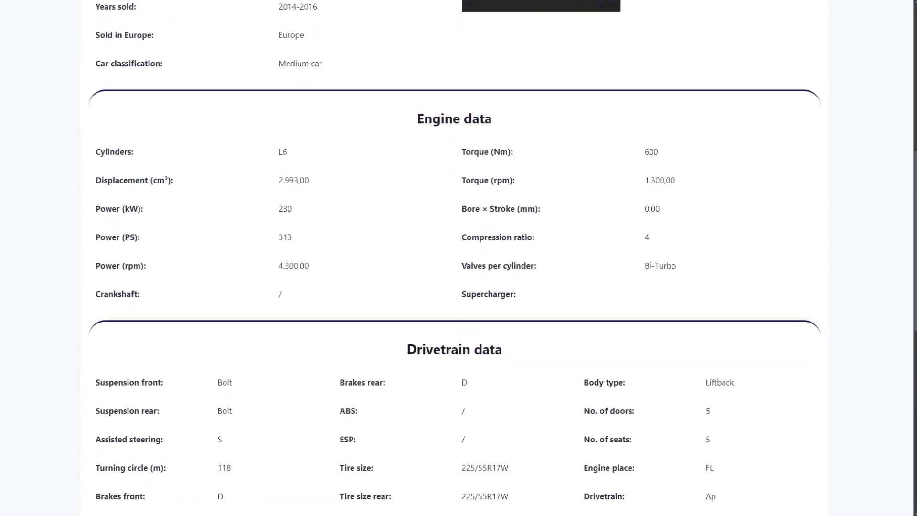
pyautogui.scroll(-1, 458, 286)
pyautogui.scroll(-1, 459, 287)
pyautogui.scroll(-1, 459, 287)
pyautogui.scroll(-1, 459, 287)
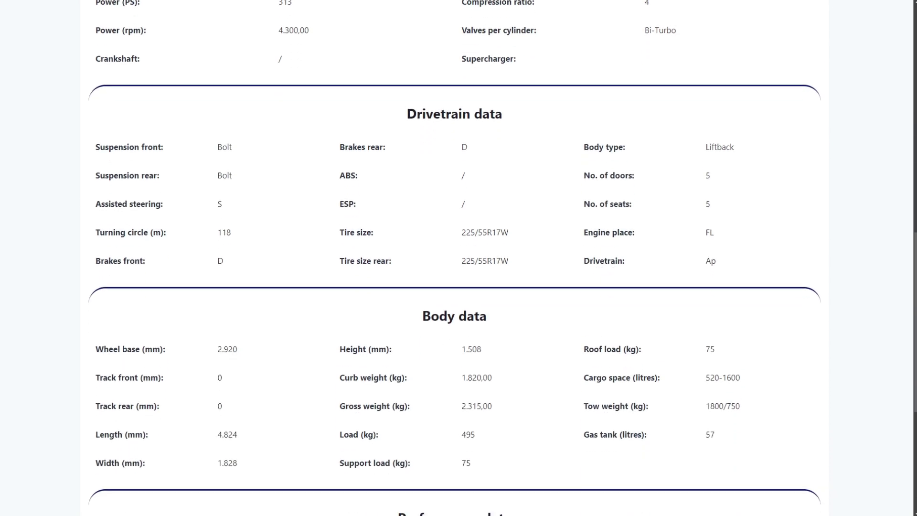
pyautogui.scroll(-1, 459, 287)
pyautogui.scroll(-1, 459, 286)
pyautogui.scroll(-1, 459, 287)
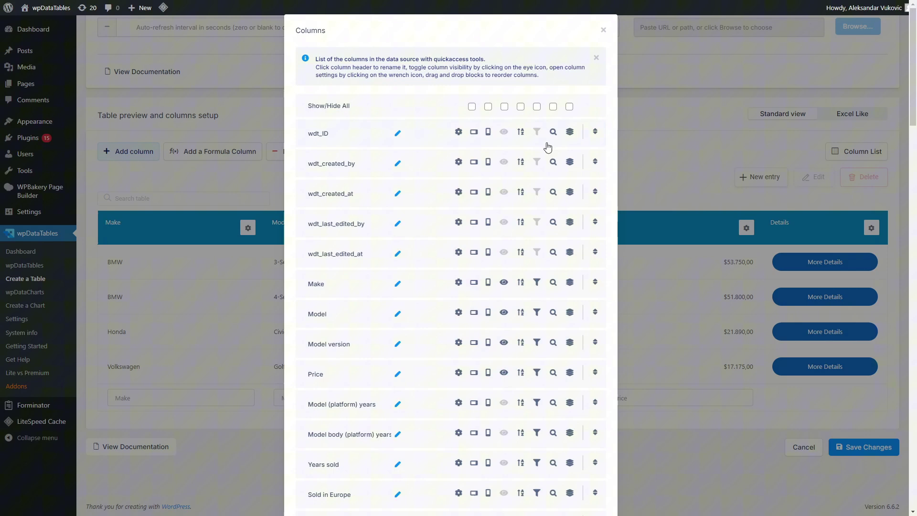
pyautogui.scroll(-3, 398, 158)
pyautogui.scroll(-3, 411, 162)
pyautogui.scroll(-3, 410, 162)
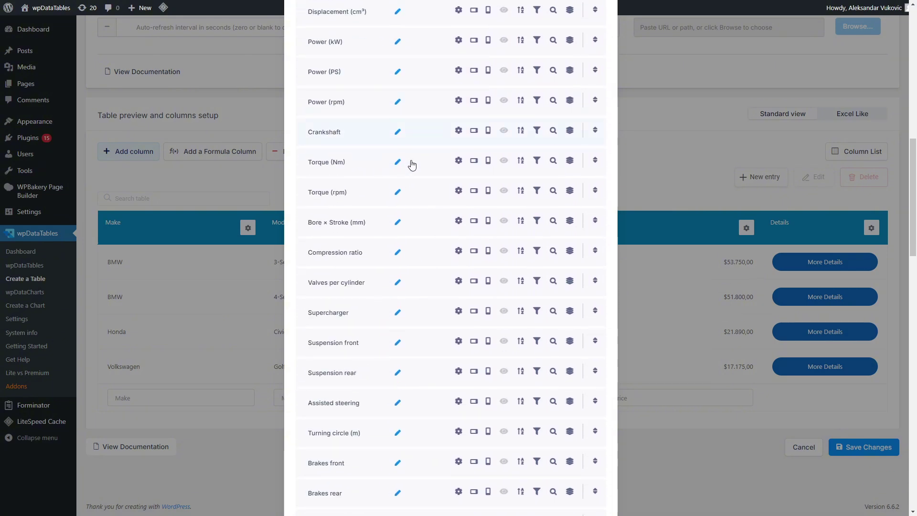
pyautogui.scroll(-3, 410, 162)
pyautogui.scroll(-3, 413, 165)
pyautogui.scroll(-2, 412, 167)
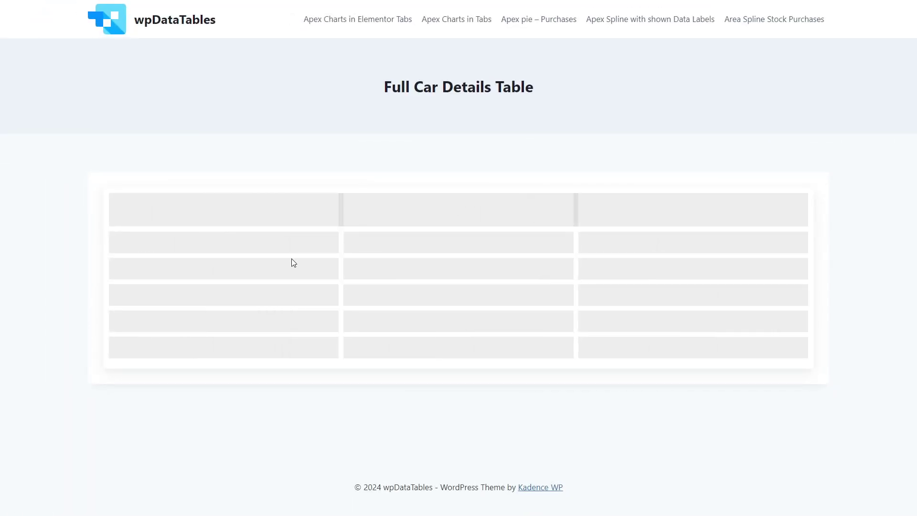
pyautogui.hscroll(3, 256, 283)
pyautogui.hscroll(3, 256, 283)
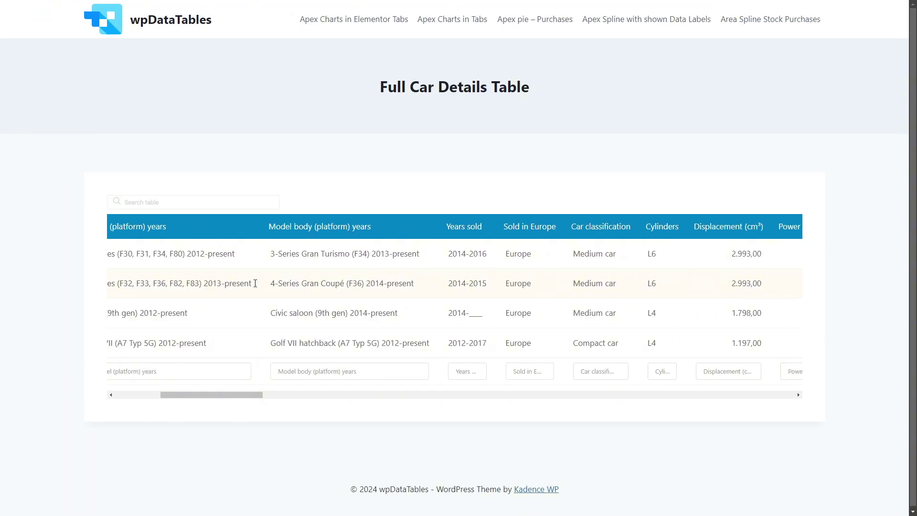
pyautogui.hscroll(3, 256, 284)
pyautogui.hscroll(3, 256, 283)
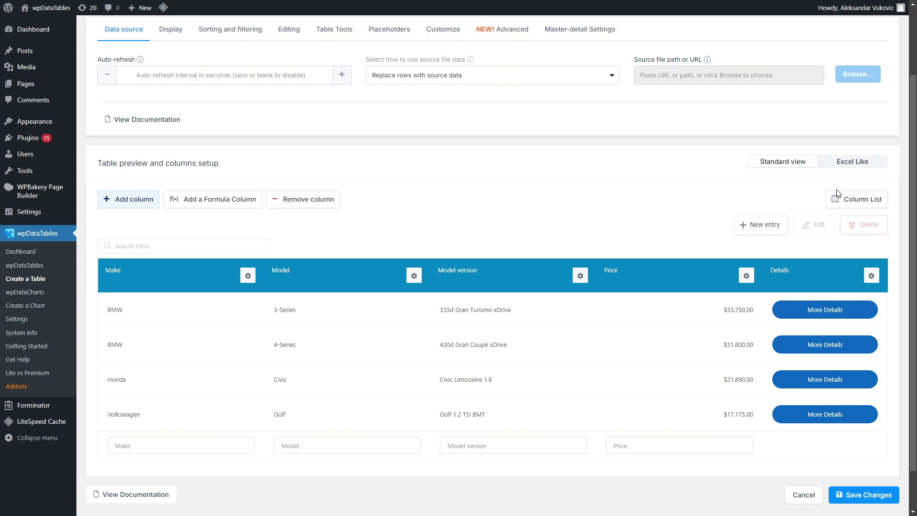
# Hide Price, both platform-years columns, Years sold, Sold in Europe and Car classification from the table
pyautogui.click(858, 198)
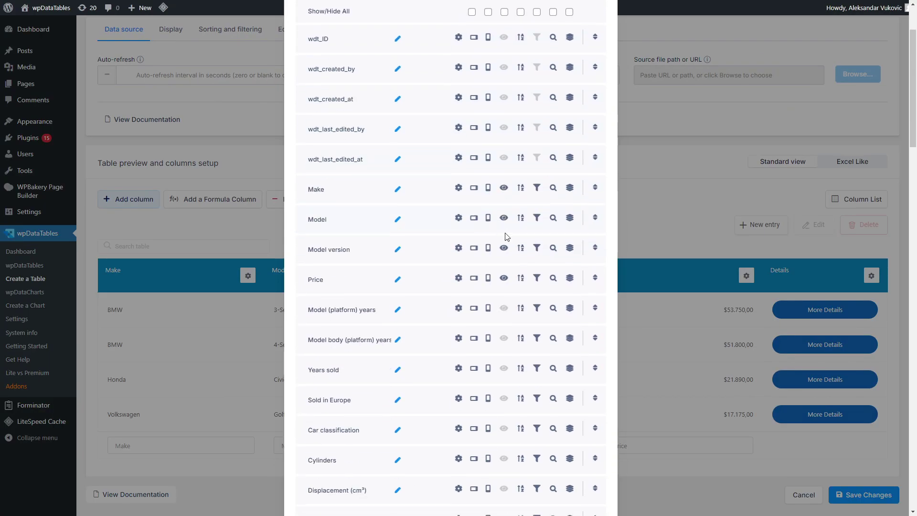
pyautogui.scroll(-2, 505, 236)
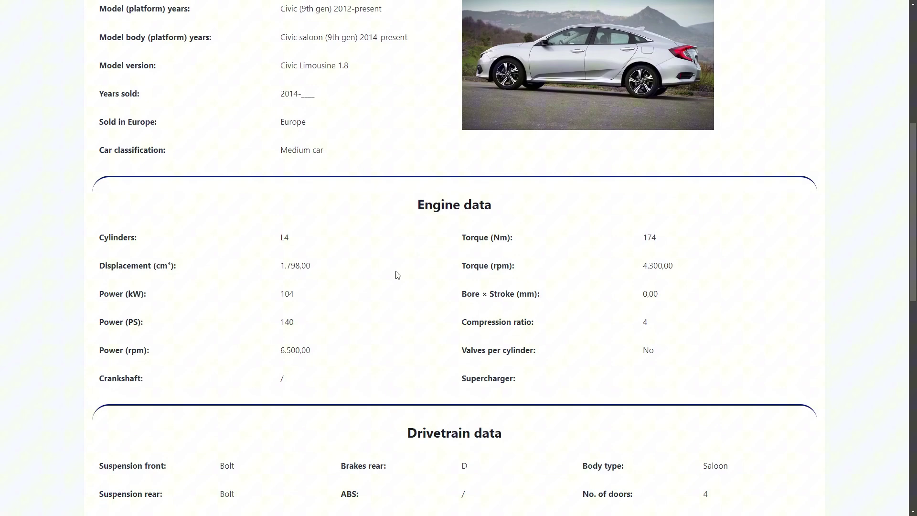
pyautogui.scroll(-3, 398, 275)
pyautogui.scroll(-3, 396, 276)
pyautogui.scroll(-2, 397, 276)
pyautogui.scroll(-1, 396, 276)
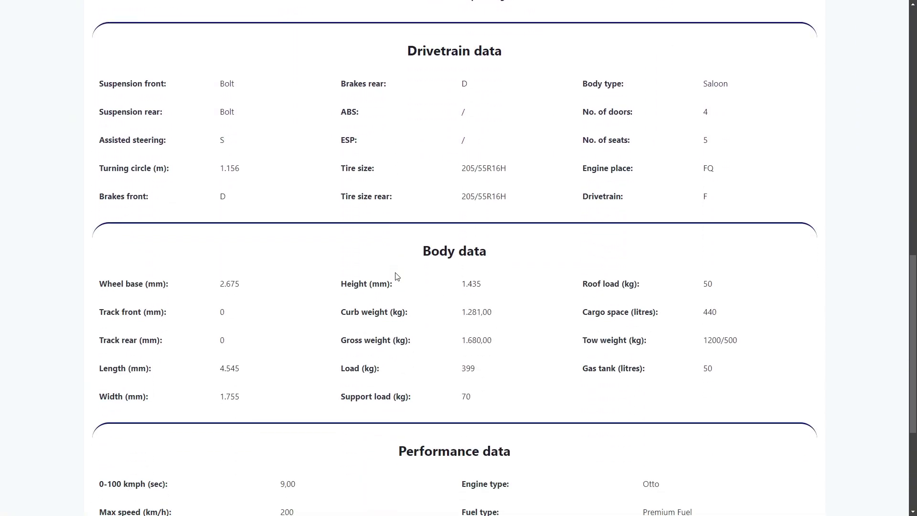
pyautogui.scroll(-1, 396, 275)
pyautogui.scroll(-2, 396, 276)
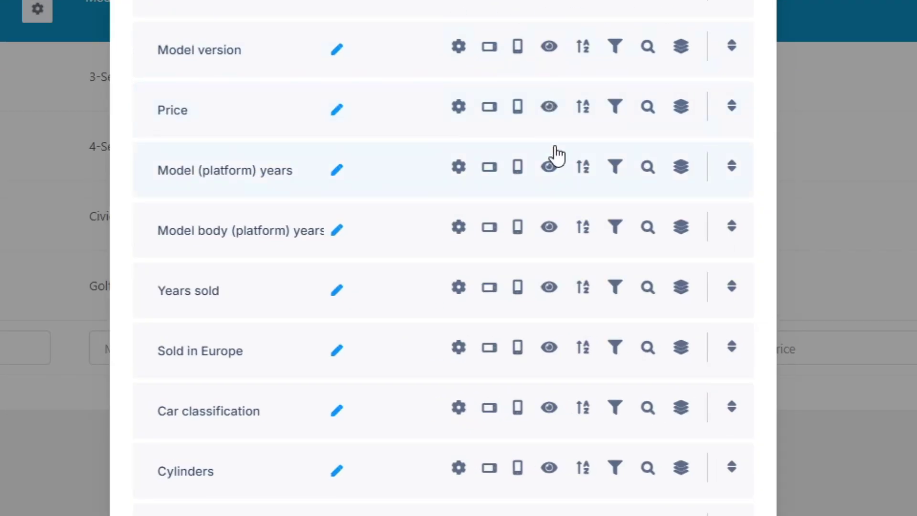
pyautogui.click(548, 107)
pyautogui.click(549, 167)
pyautogui.click(549, 228)
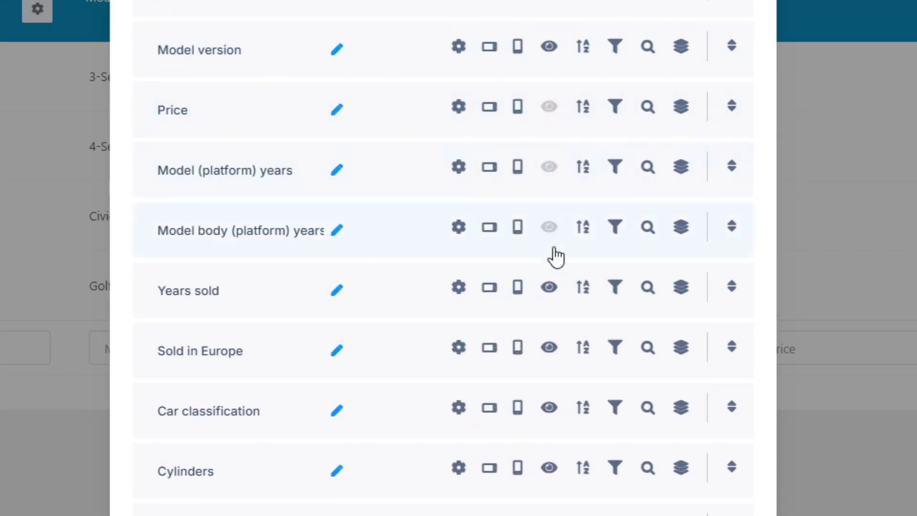
pyautogui.click(549, 288)
pyautogui.click(503, 397)
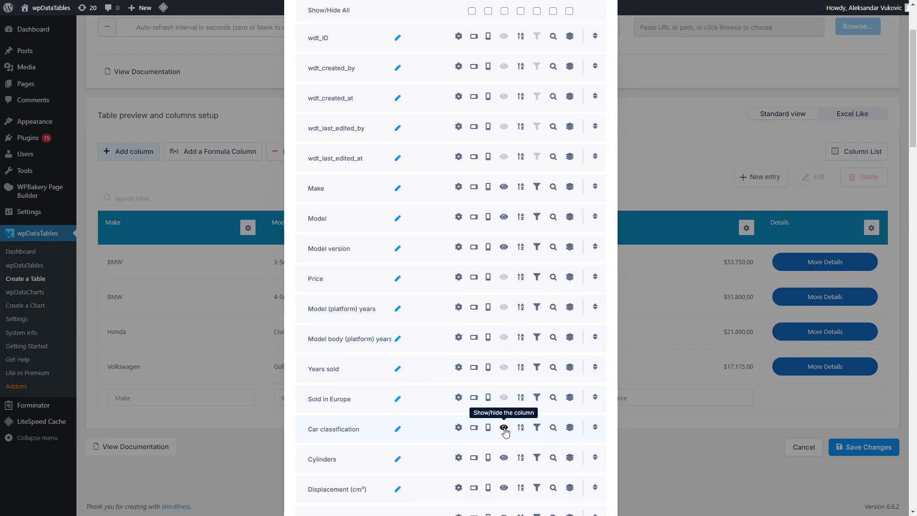
pyautogui.click(504, 428)
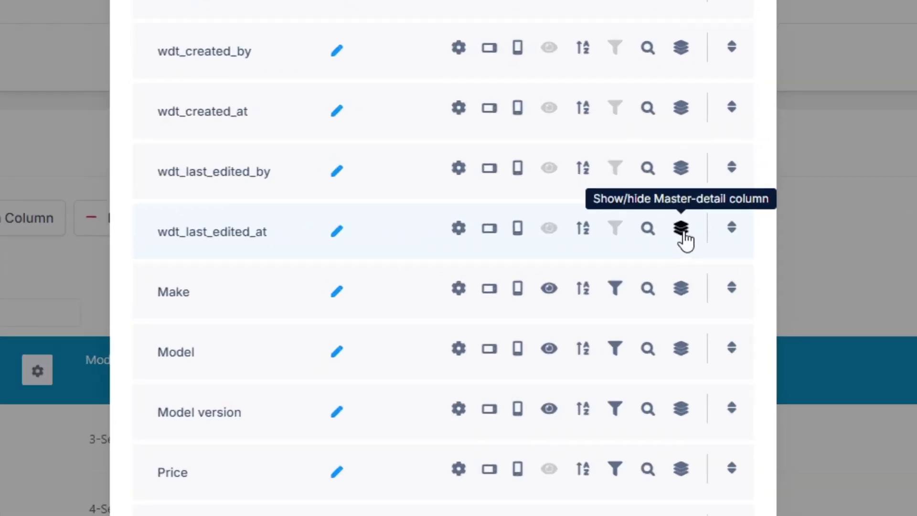
# Exclude wdt_last_edited_at, wdt_last_edited_by, wdt_created_at, Years sold and Sold in Europe from row details
pyautogui.click(570, 157)
pyautogui.click(681, 169)
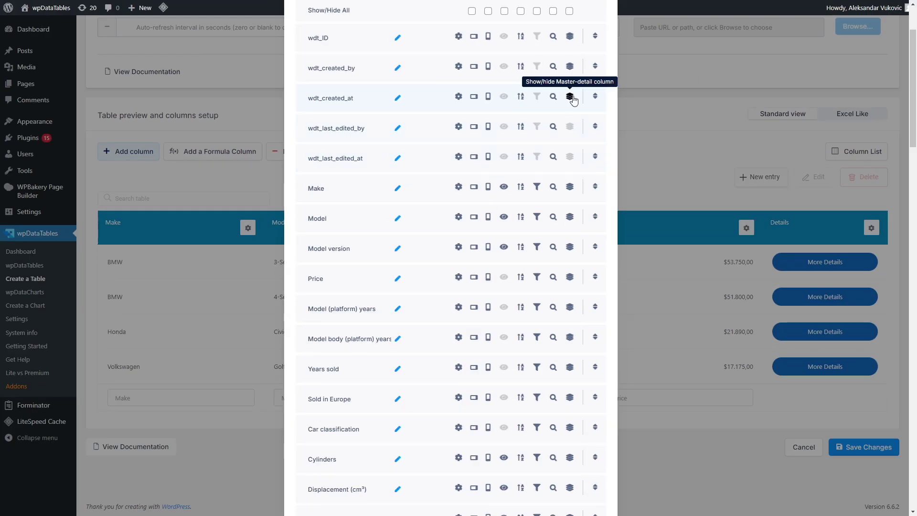
pyautogui.click(570, 98)
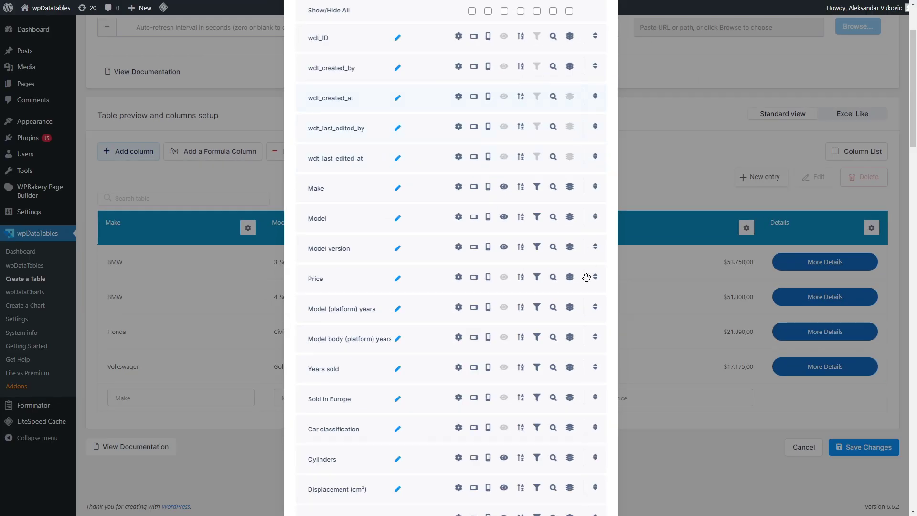
pyautogui.click(570, 368)
pyautogui.click(569, 399)
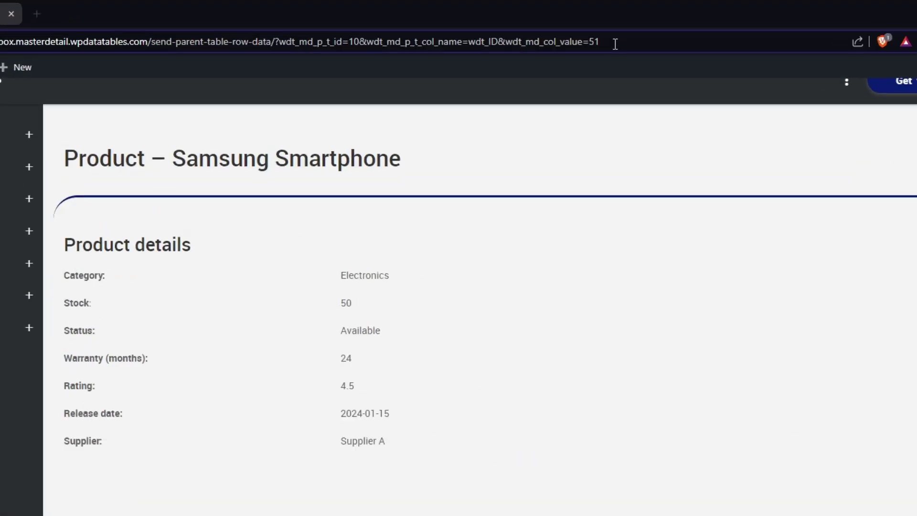
# Highlight the row parameters in the details page web address, then clear the highlight
pyautogui.moveTo(716, 59); pyautogui.dragTo(638, 59)
pyautogui.moveTo(582, 64); pyautogui.dragTo(302, 61)
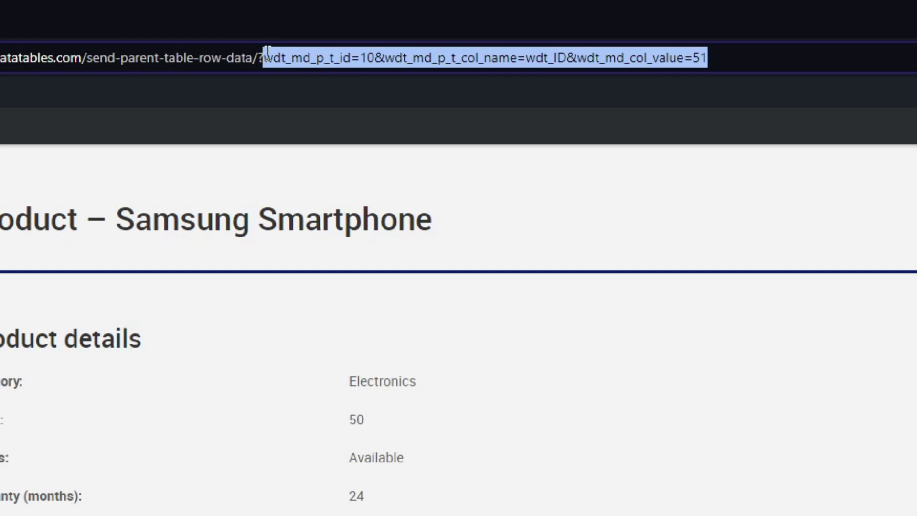
pyautogui.click(783, 58)
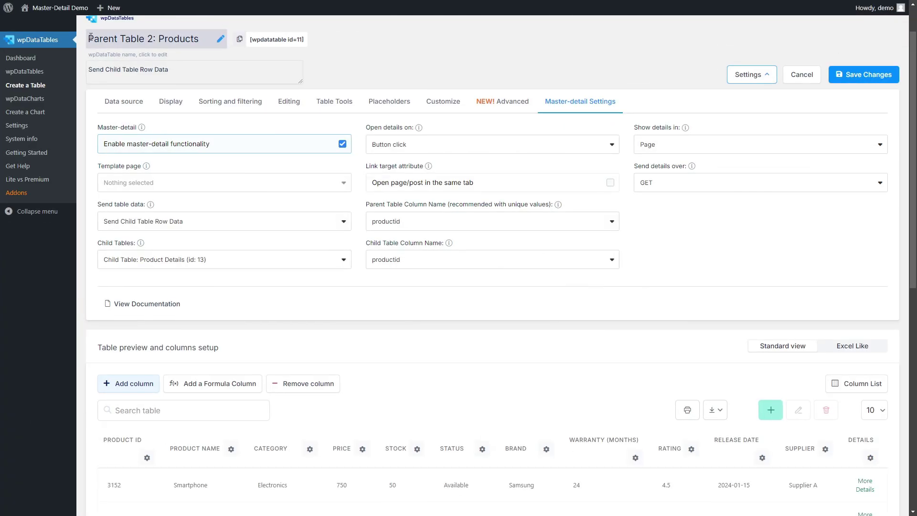
# Highlight the Parent Table 2: Products name, the smartphone description, and product ID 3152
pyautogui.moveTo(89, 38); pyautogui.dragTo(181, 40)
pyautogui.click(405, 282)
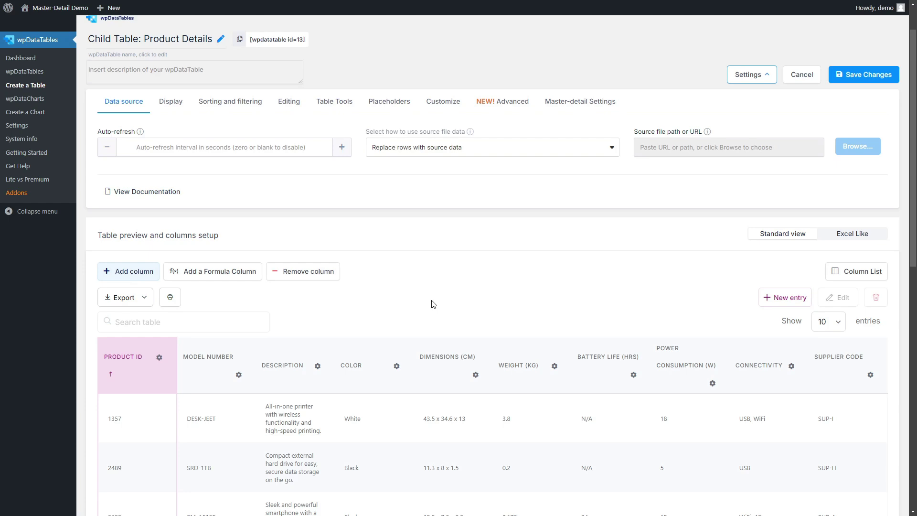
pyautogui.scroll(-5, 432, 304)
pyautogui.scroll(-2, 401, 286)
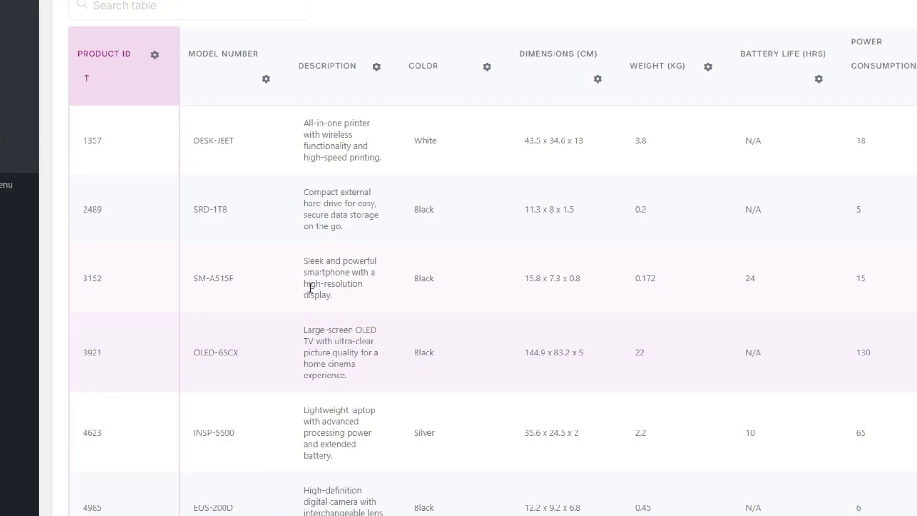
pyautogui.moveTo(304, 260); pyautogui.dragTo(333, 296)
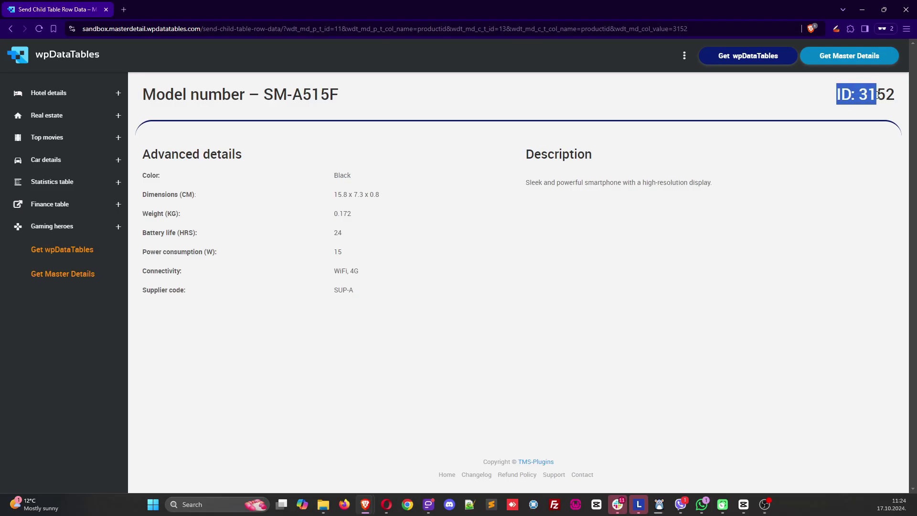
pyautogui.moveTo(877, 94); pyautogui.dragTo(895, 96)
pyautogui.click(896, 101)
pyautogui.moveTo(836, 94); pyautogui.dragTo(893, 101)
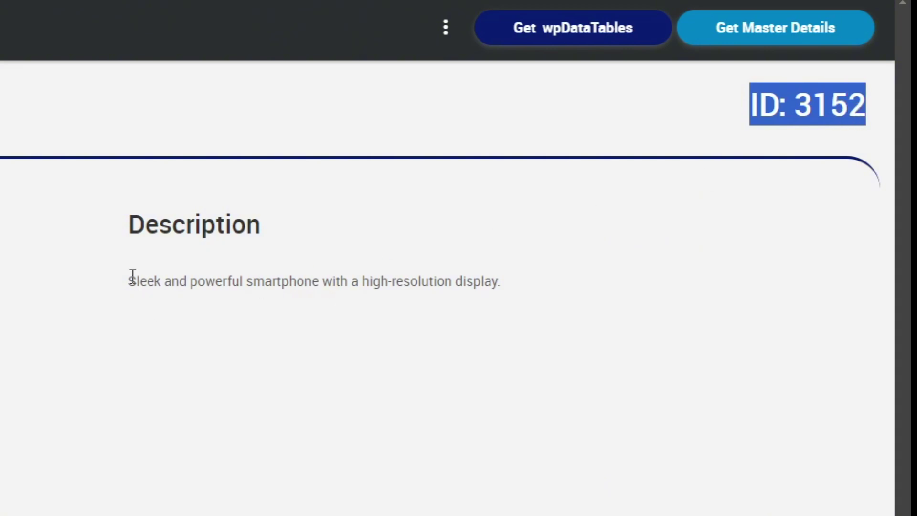
pyautogui.moveTo(129, 279); pyautogui.dragTo(502, 281)
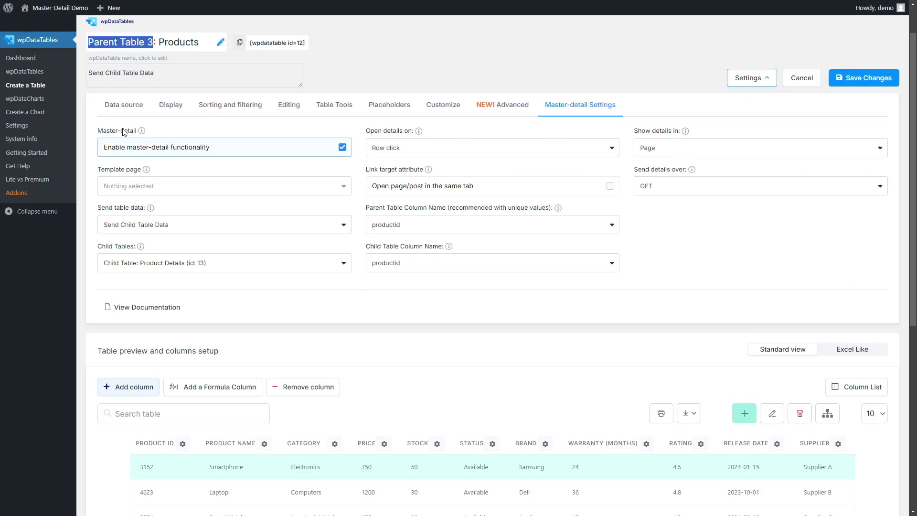
# Enable advanced column filters in the Product Details child table's sorting and filtering settings
pyautogui.click(178, 283)
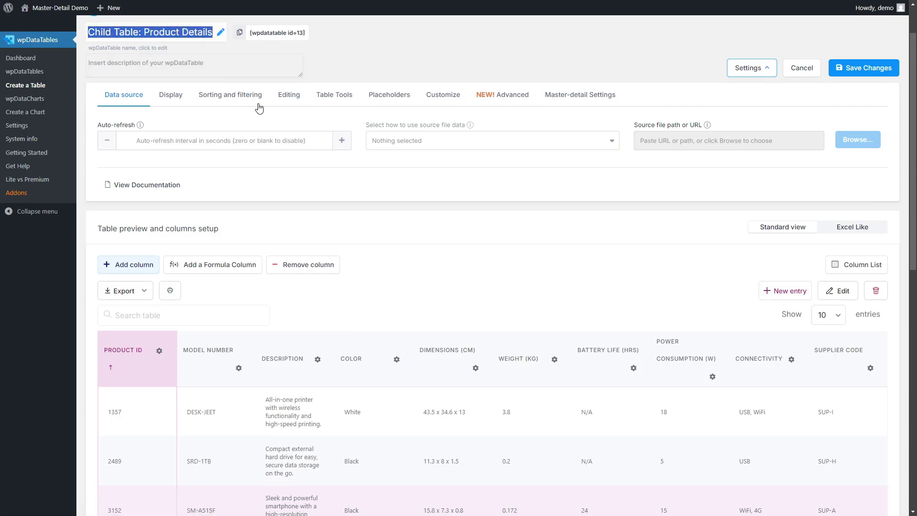
pyautogui.click(230, 95)
pyautogui.click(343, 140)
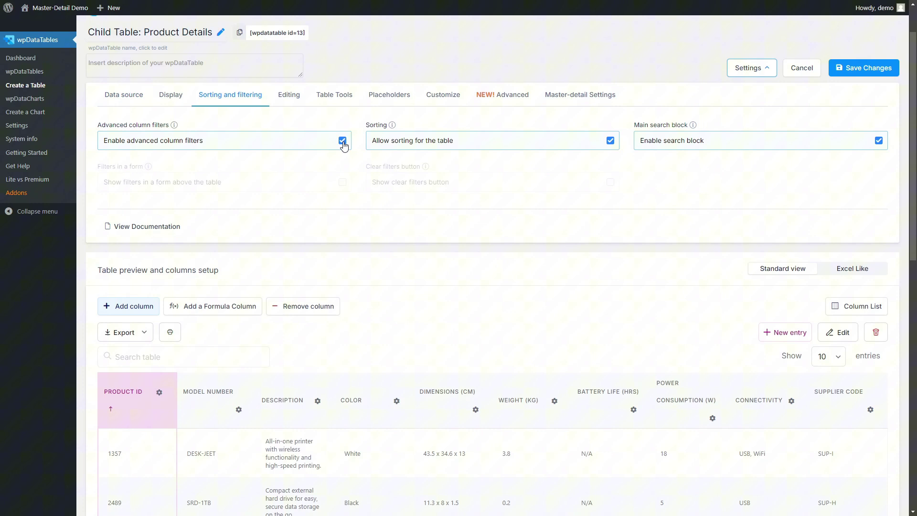
pyautogui.scroll(-3, 382, 328)
pyautogui.scroll(-2, 382, 328)
pyautogui.scroll(-4, 381, 329)
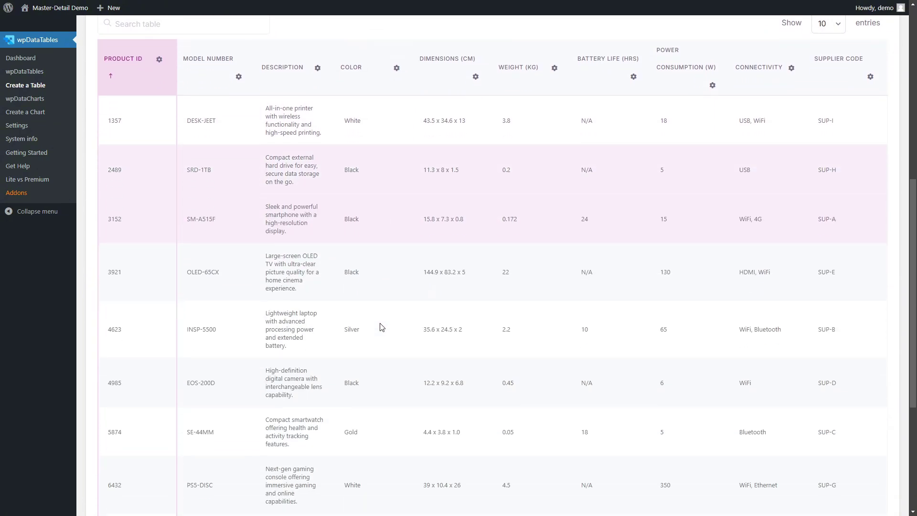
pyautogui.scroll(-2, 382, 328)
pyautogui.scroll(-2, 380, 324)
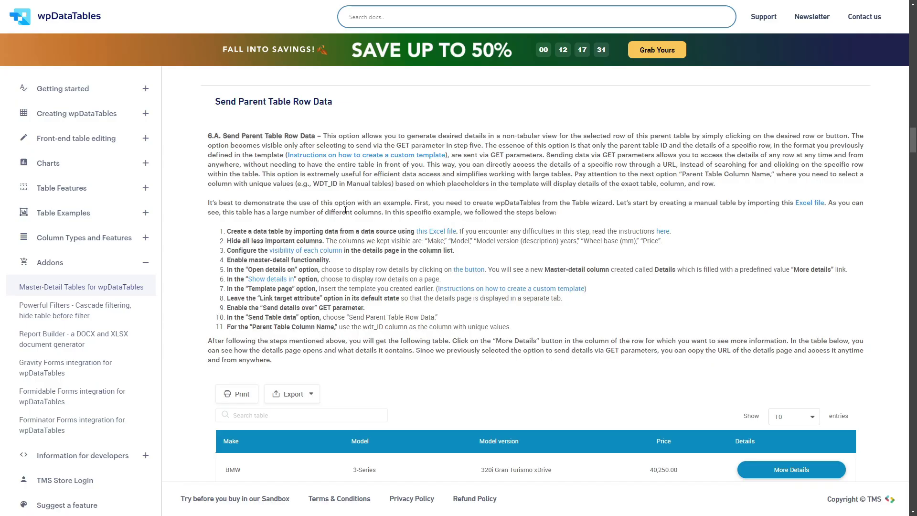
pyautogui.scroll(-1, 461, 291)
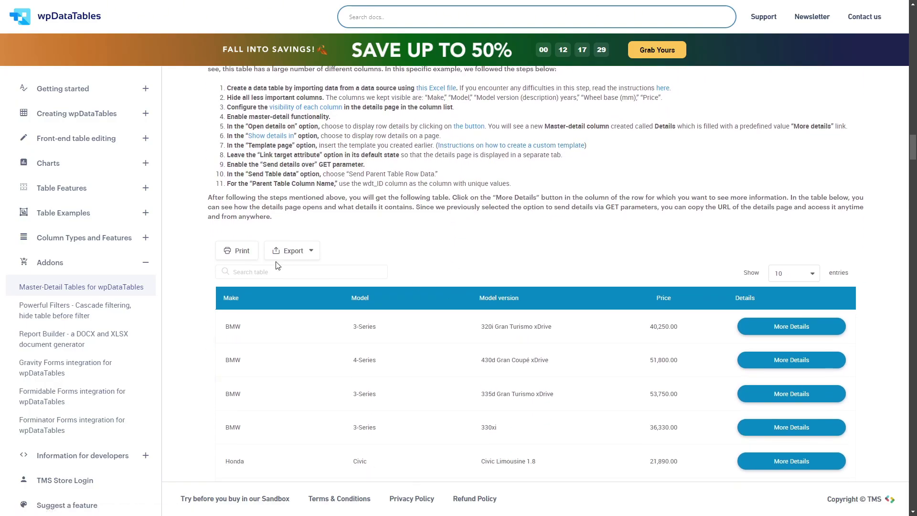
pyautogui.scroll(-1, 583, 319)
pyautogui.scroll(-2, 583, 318)
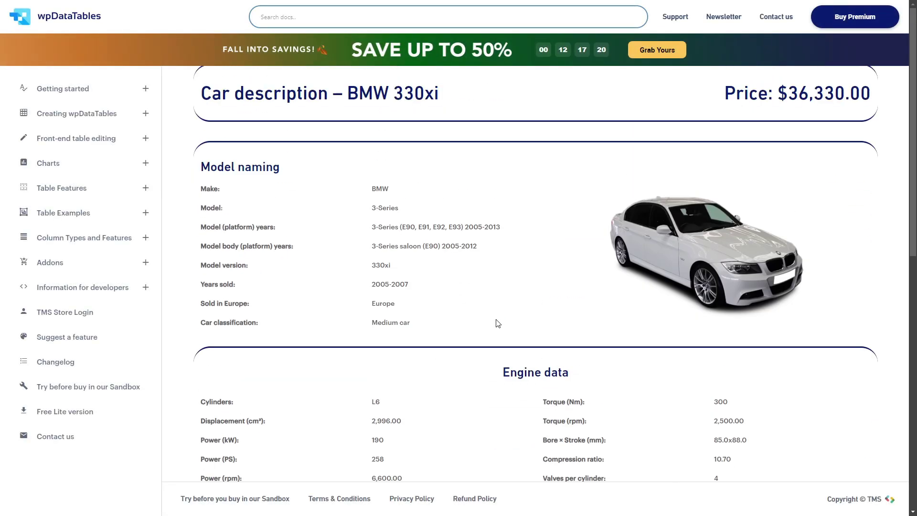
pyautogui.scroll(-3, 497, 324)
pyautogui.scroll(-3, 497, 323)
pyautogui.scroll(-3, 498, 324)
pyautogui.scroll(-2, 498, 324)
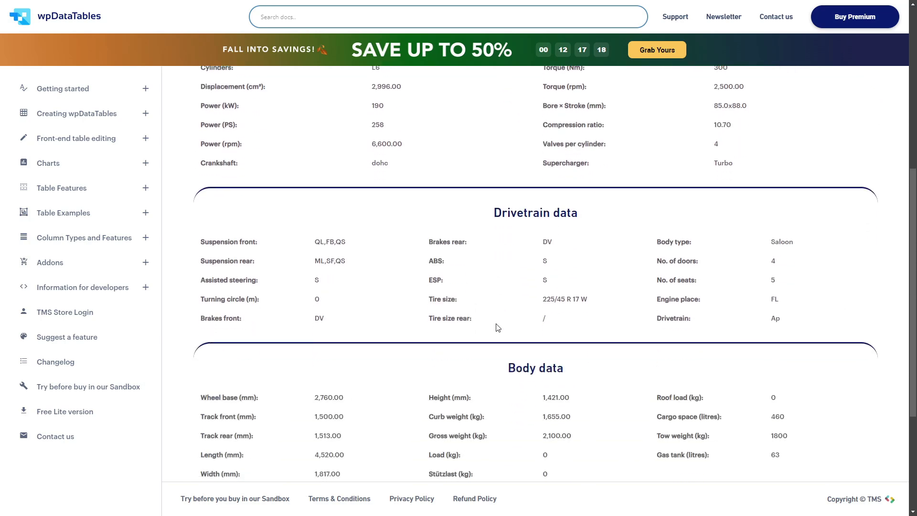
pyautogui.scroll(-3, 497, 327)
pyautogui.scroll(-2, 497, 327)
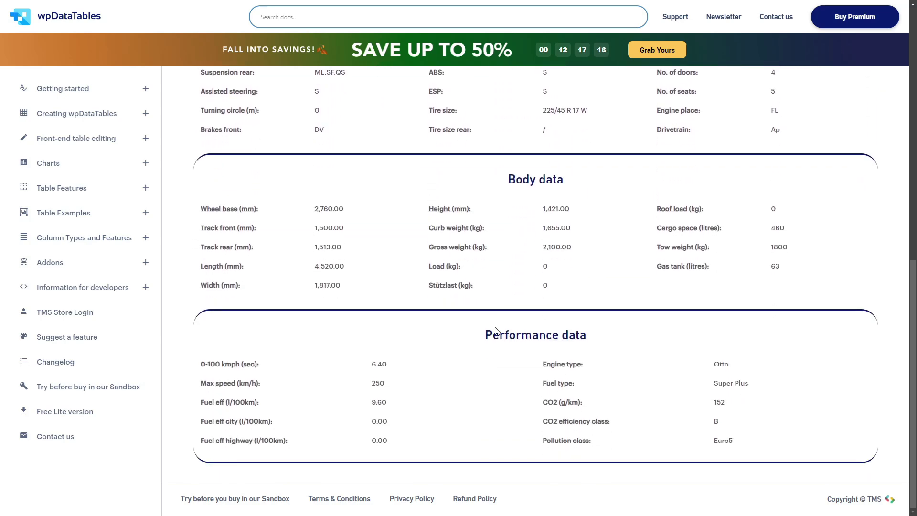
# Return to the documentation page and open the Faculty of Arts row's details
pyautogui.hotkey('alt', 'Left')
pyautogui.scroll(-3, 494, 327)
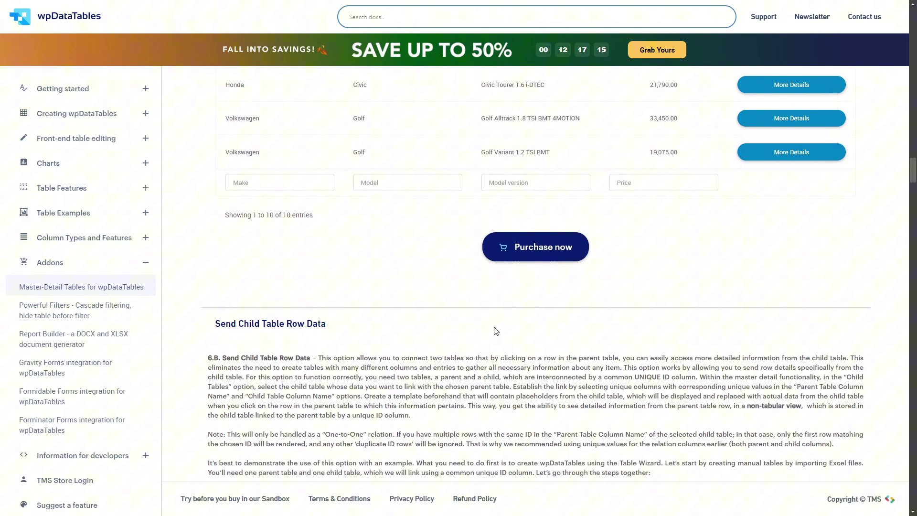
pyautogui.scroll(-5, 494, 330)
pyautogui.scroll(-4, 493, 331)
pyautogui.scroll(-4, 494, 330)
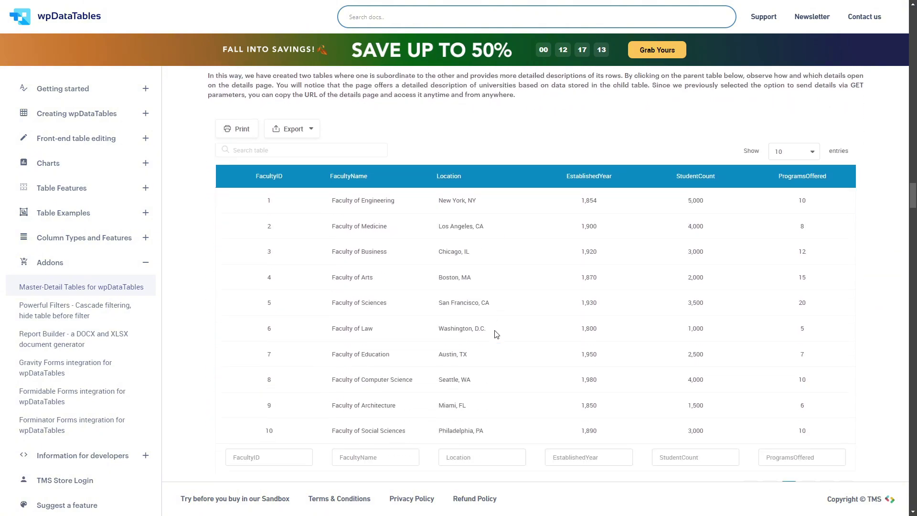
pyautogui.click(482, 286)
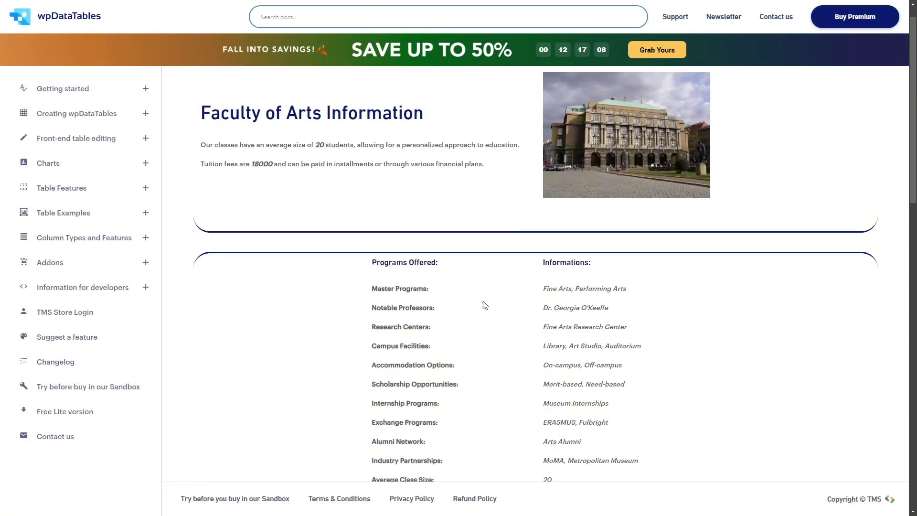
pyautogui.scroll(-3, 487, 323)
pyautogui.scroll(-2, 486, 324)
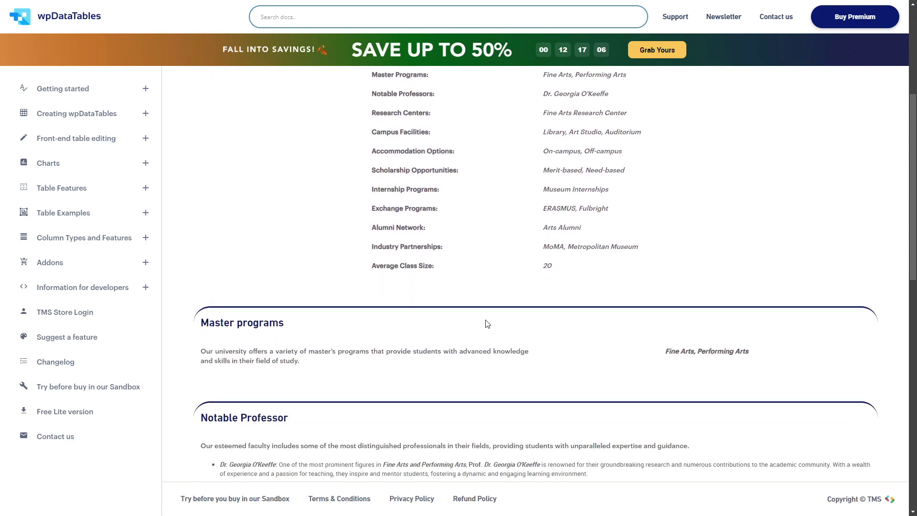
pyautogui.scroll(-2, 487, 323)
pyautogui.scroll(-2, 487, 324)
pyautogui.scroll(-3, 487, 325)
pyautogui.scroll(-2, 487, 323)
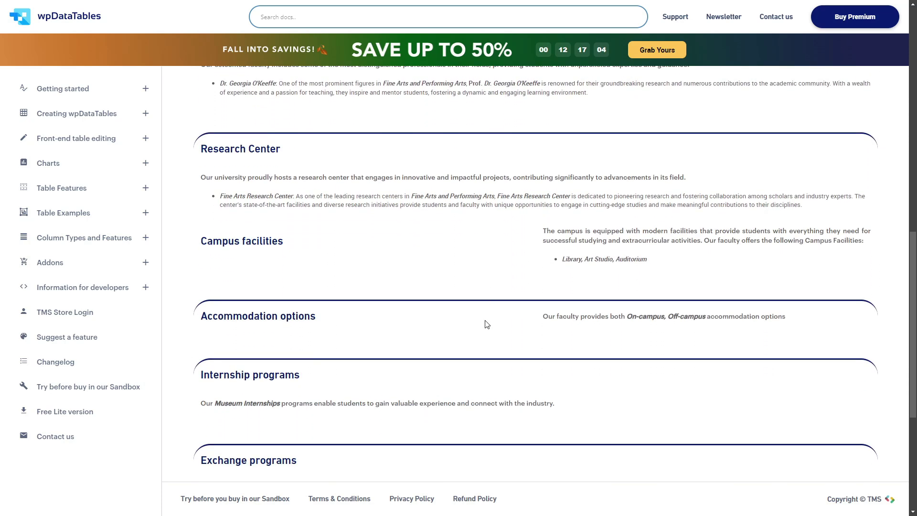